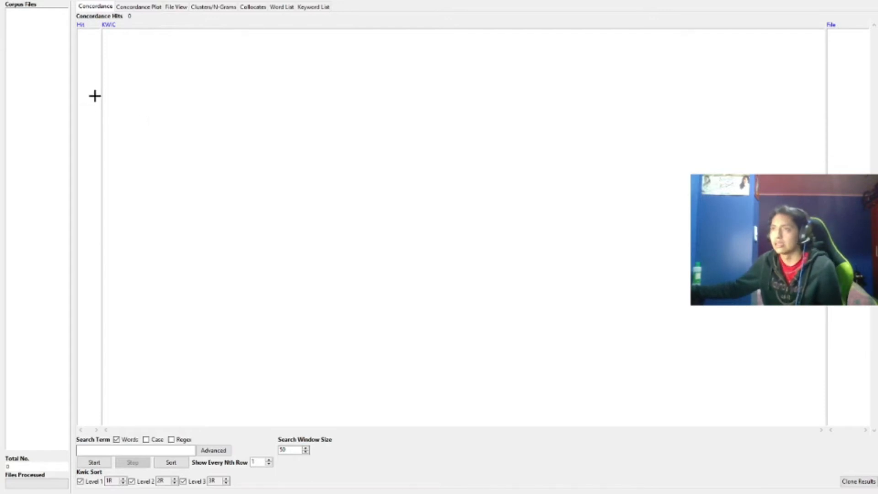
Load corpus.txt into the corpus files and select it
{"action": "left_click", "coordinate": [252, 177]}
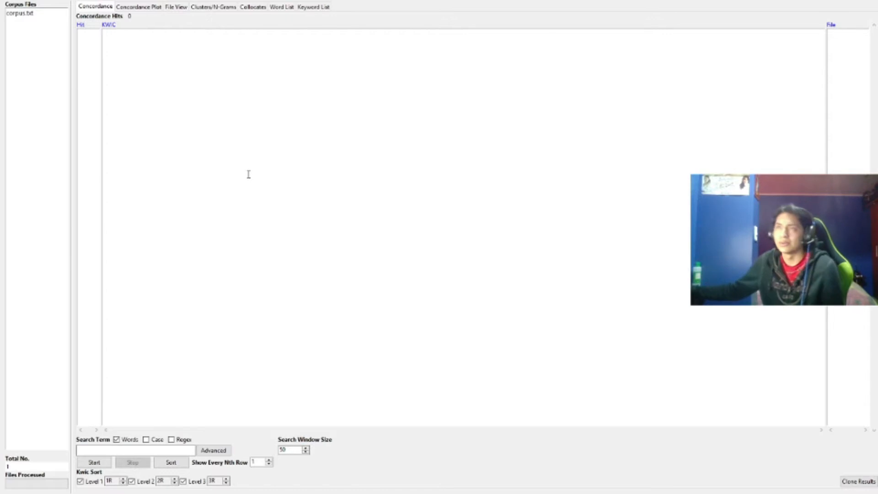
{"action": "left_click", "coordinate": [28, 14]}
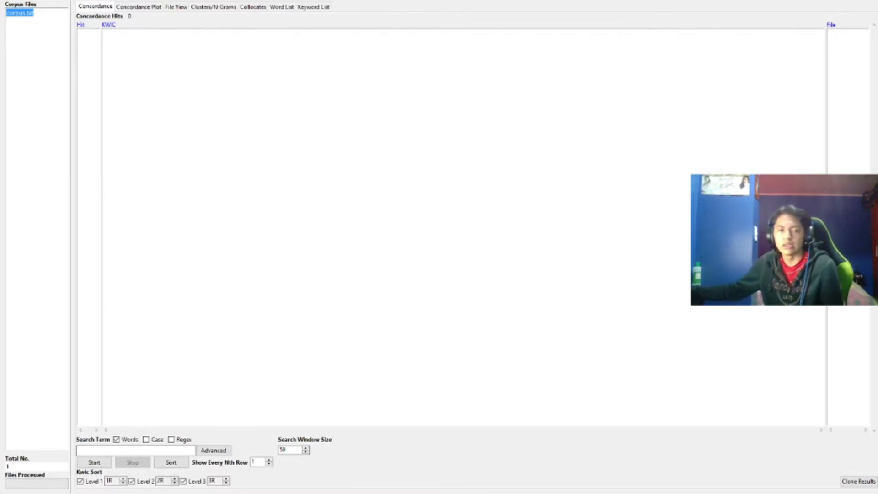
{"action": "key", "text": "alt+Tab"}
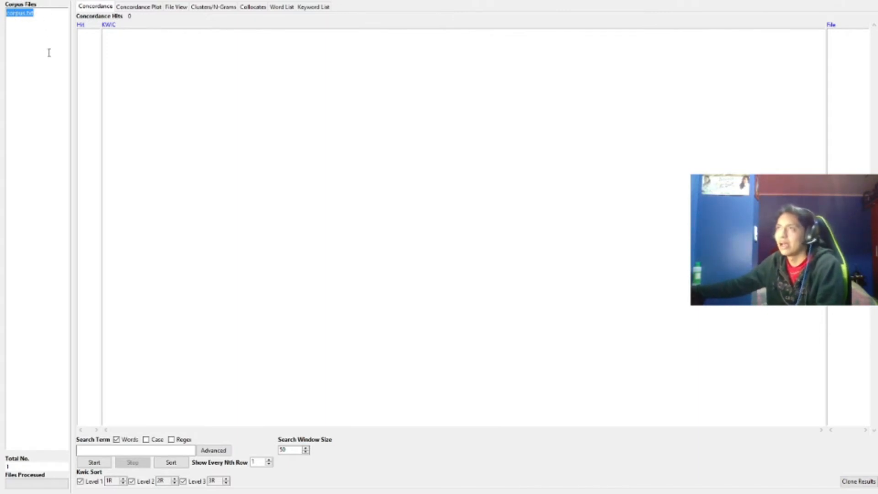
Open the file view and scroll through the corpus text
{"action": "left_click", "coordinate": [176, 7]}
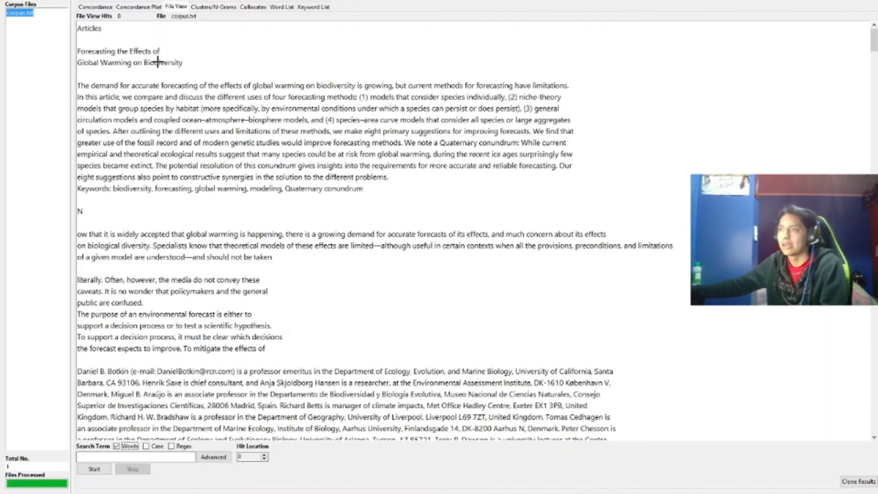
{"action": "left_click", "coordinate": [483, 278]}
{"action": "scroll", "coordinate": [483, 277], "scroll_direction": "down", "scroll_amount": 12}
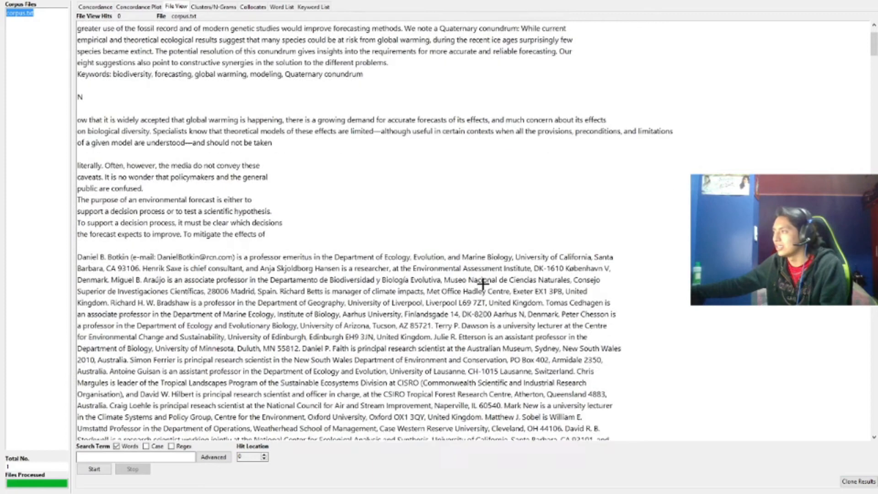
{"action": "scroll", "coordinate": [676, 227], "scroll_direction": "down", "scroll_amount": 2}
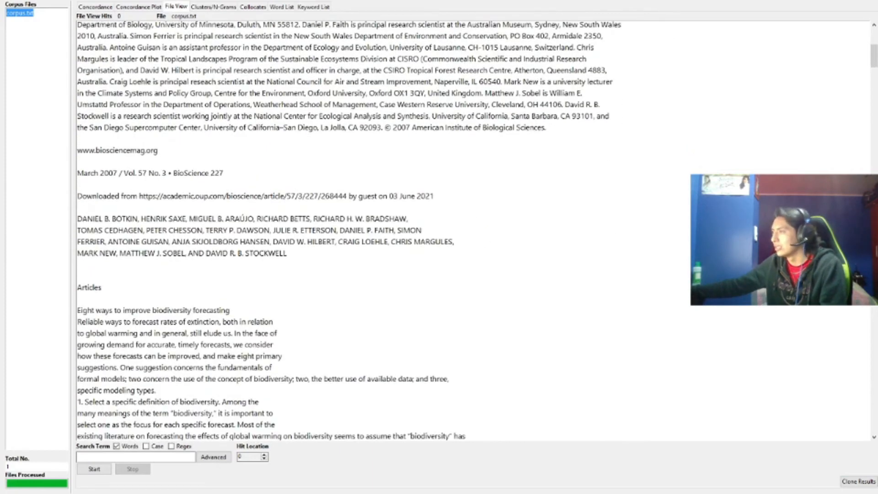
{"action": "left_click_drag", "start_coordinate": [873, 55], "coordinate": [487, 6]}
Run a concordance search for the word under
{"action": "left_click", "coordinate": [101, 7]}
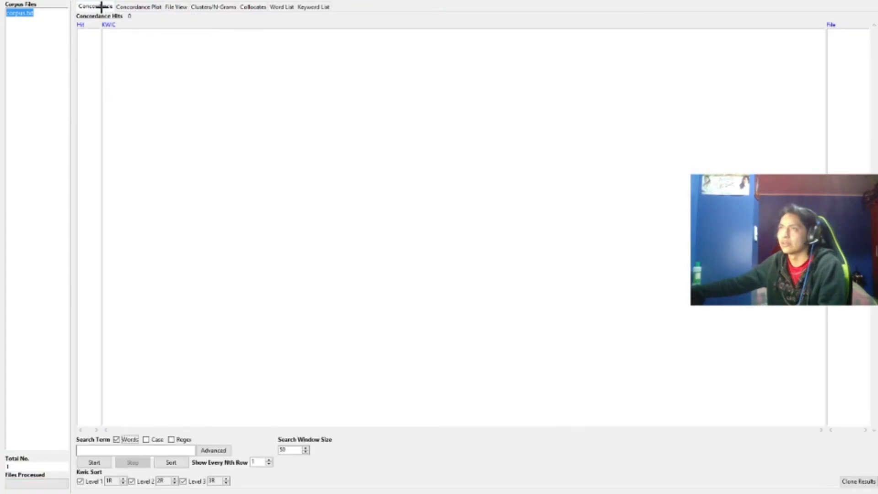
{"action": "left_click", "coordinate": [351, 61]}
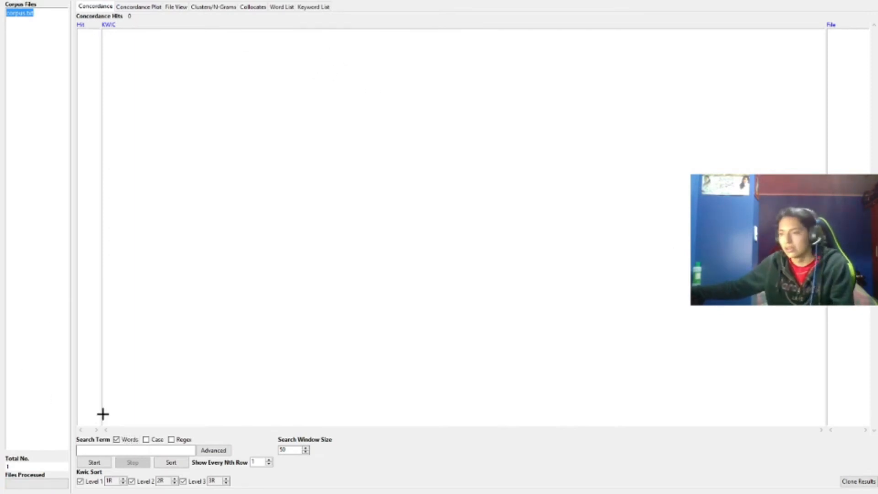
{"action": "left_click", "coordinate": [106, 452]}
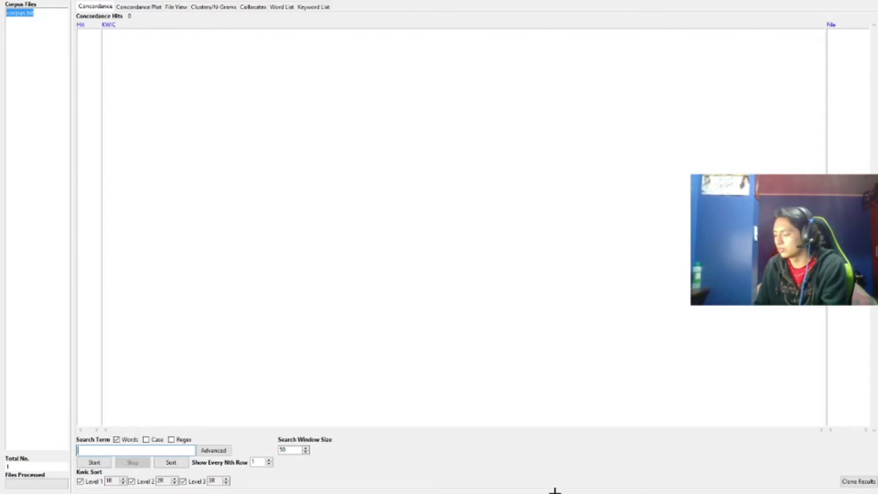
{"action": "type", "text": "under"}
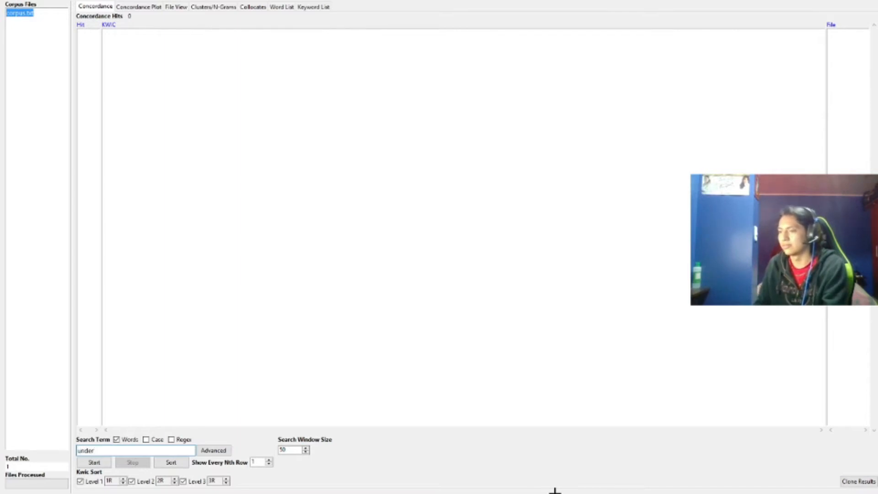
{"action": "left_click", "coordinate": [94, 463]}
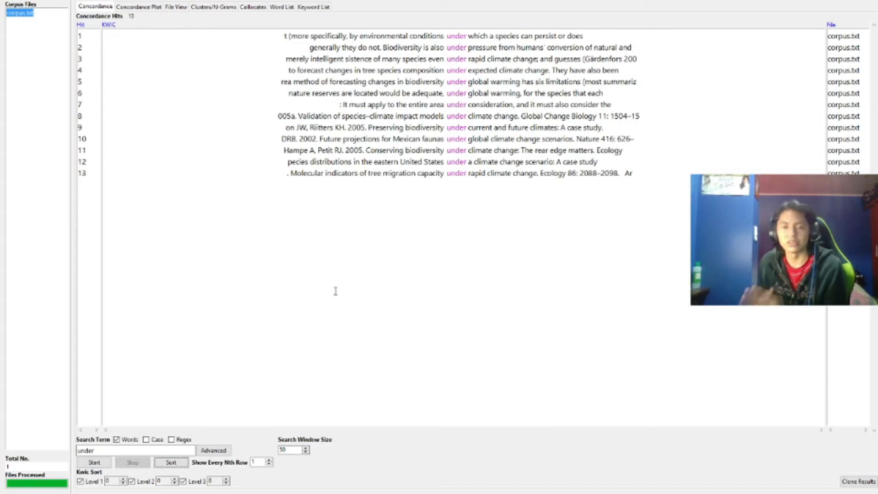
Run a concordance search for Global and scroll through the hits
{"action": "key", "text": "alt+Tab"}
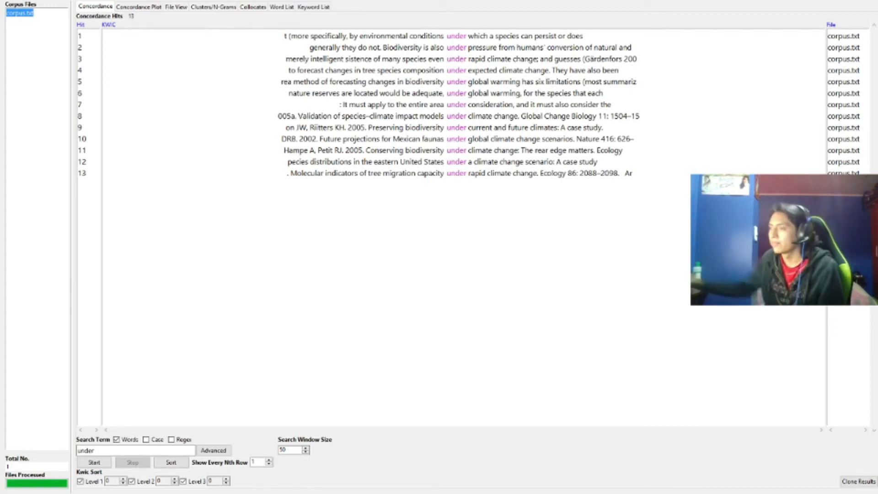
{"action": "double_click", "coordinate": [96, 450]}
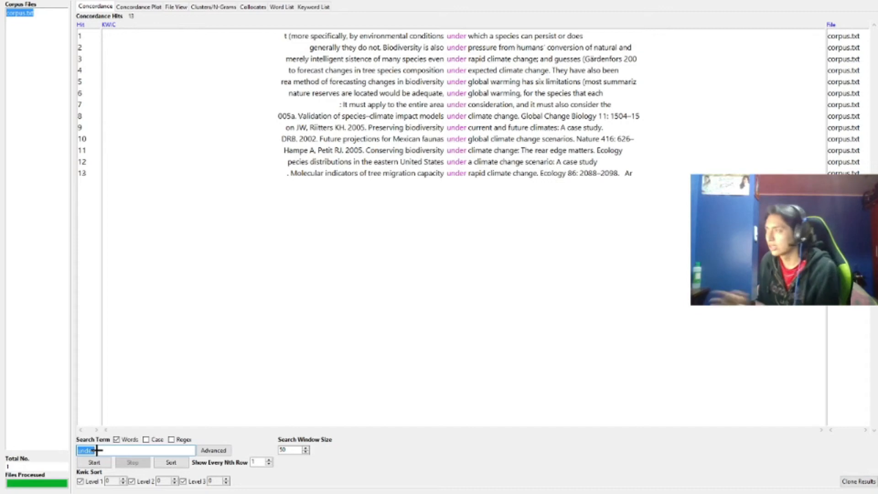
{"action": "type", "text": "Global"}
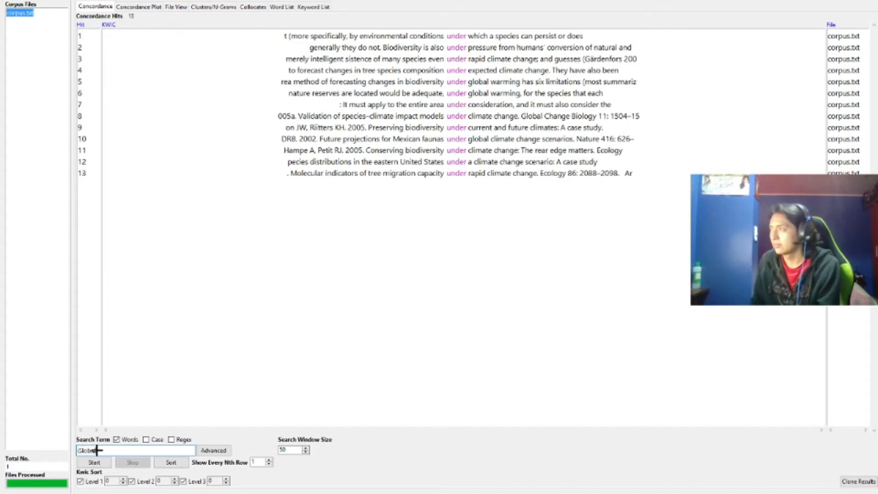
{"action": "left_click", "coordinate": [93, 463]}
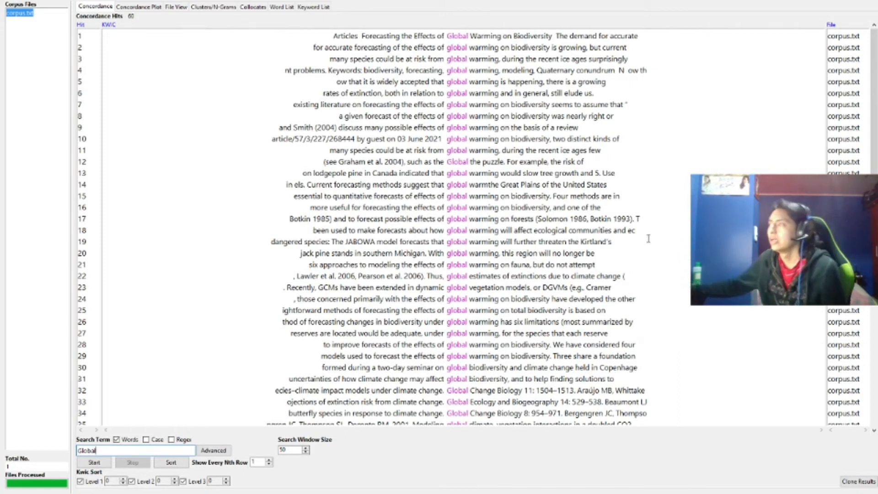
{"action": "left_click_drag", "start_coordinate": [875, 114], "coordinate": [874, 282]}
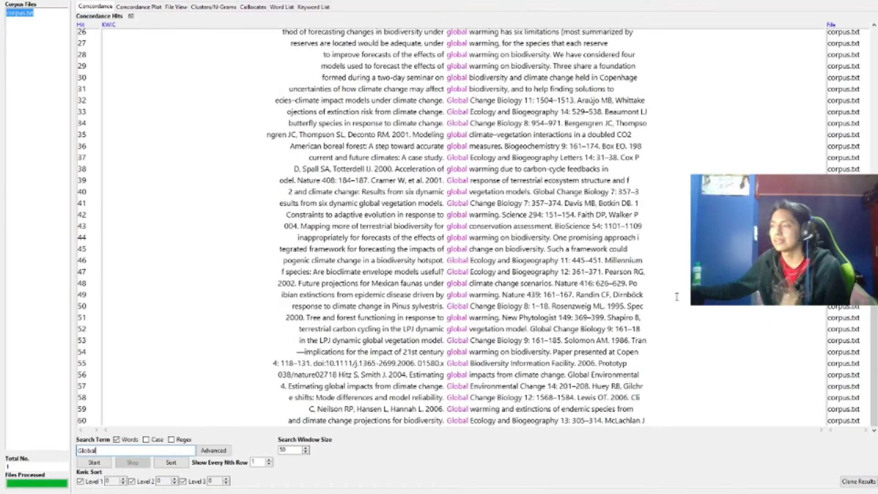
{"action": "left_click_drag", "start_coordinate": [874, 281], "coordinate": [874, 115]}
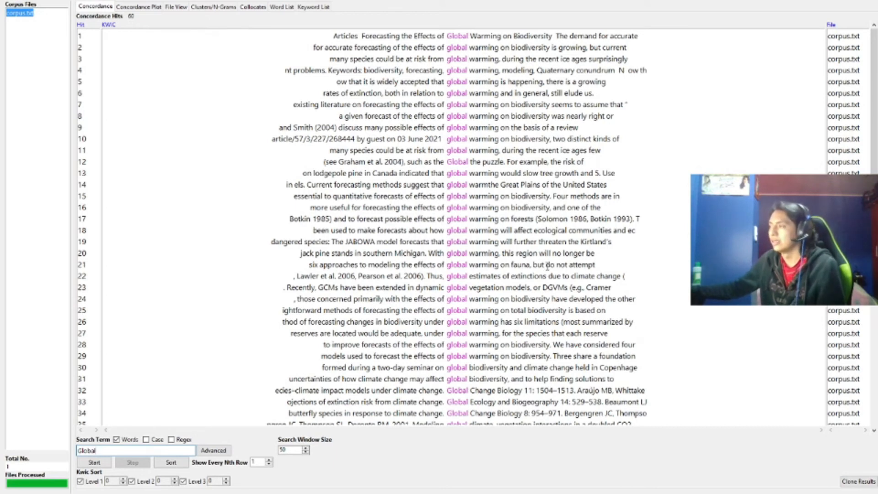
{"action": "scroll", "coordinate": [548, 267], "scroll_direction": "down", "scroll_amount": 3}
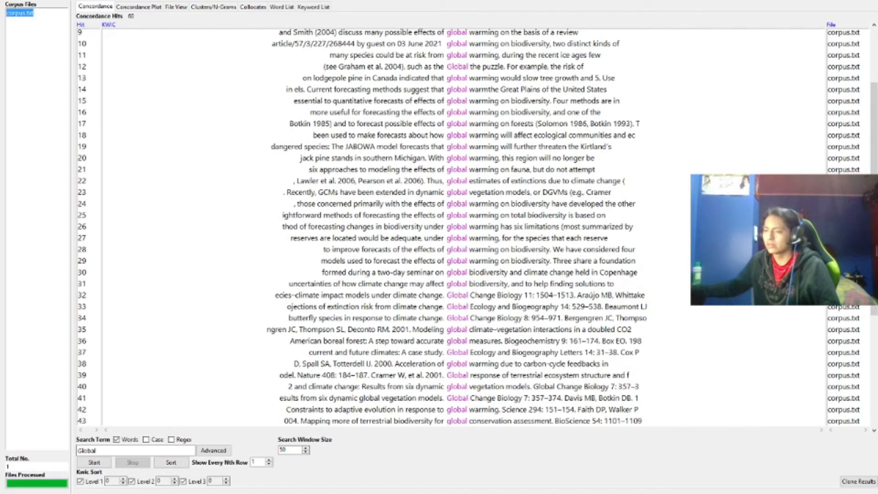
Change the search term to lowercase global and view its concordance plot
{"action": "left_click", "coordinate": [81, 449]}
{"action": "double_click", "coordinate": [80, 450]}
{"action": "left_click", "coordinate": [81, 450]}
{"action": "key", "text": "BackSpace"}
{"action": "type", "text": "g"}
{"action": "left_click", "coordinate": [134, 449]}
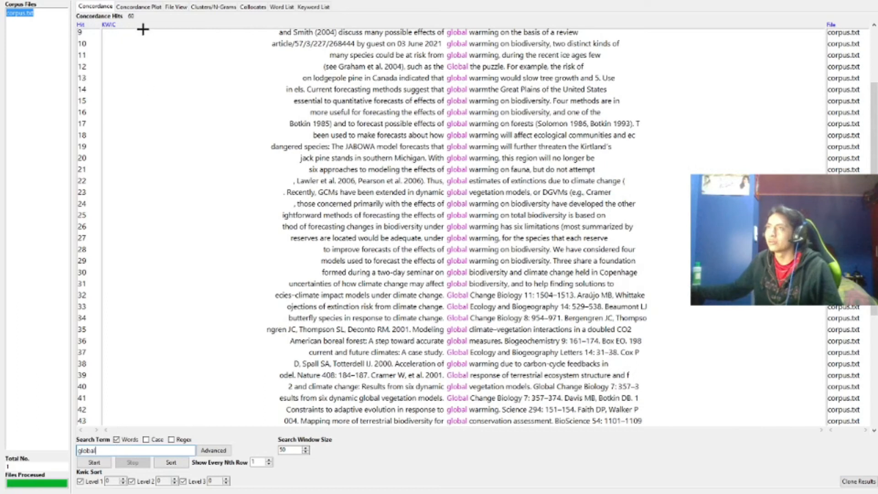
{"action": "left_click", "coordinate": [143, 7]}
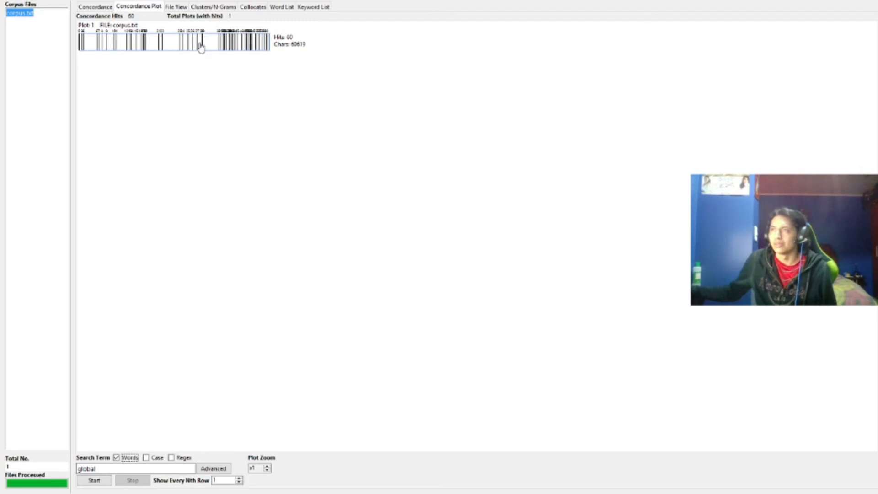
{"action": "left_click", "coordinate": [251, 47]}
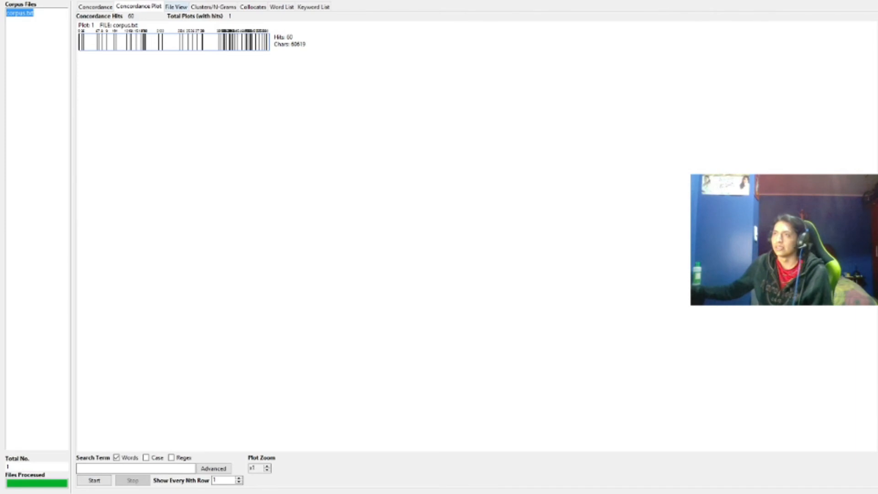
Search the file view for biology and scroll through the highlighted hits
{"action": "left_click", "coordinate": [176, 6]}
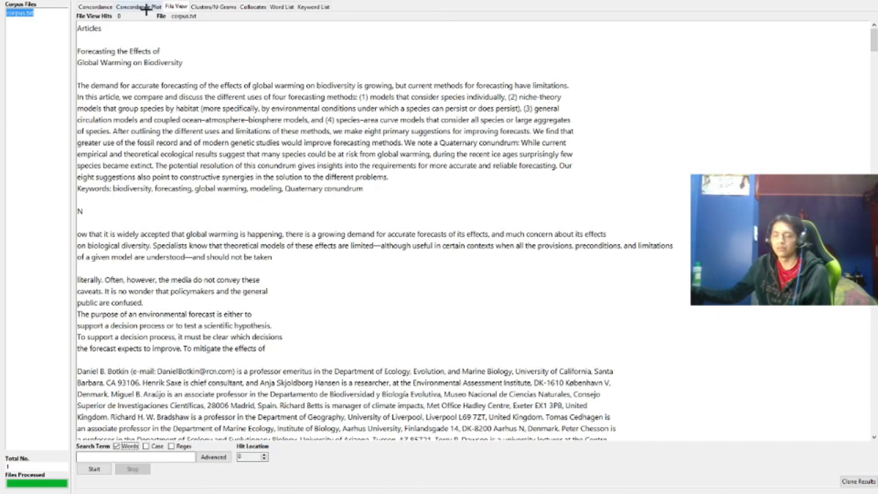
{"action": "left_click", "coordinate": [150, 457]}
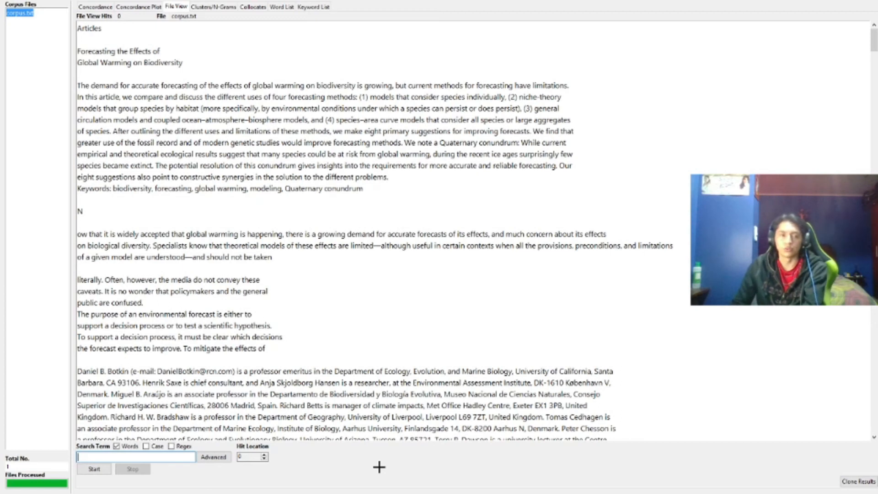
{"action": "type", "text": "biology"}
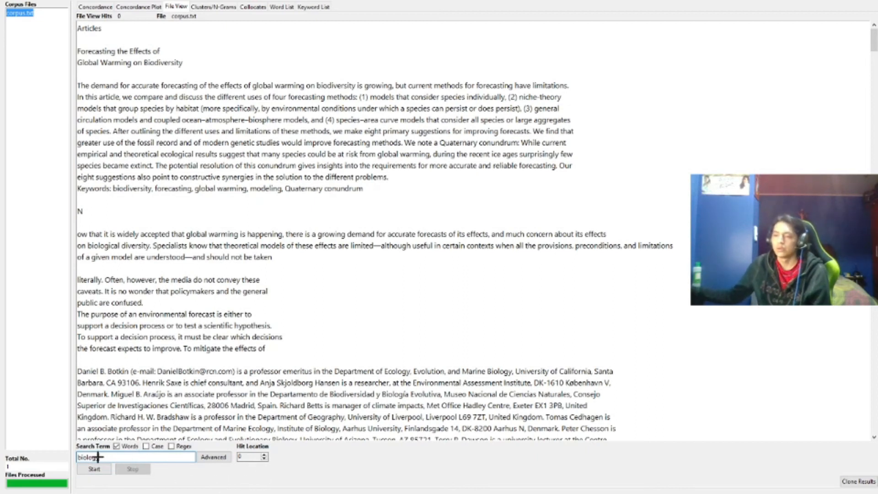
{"action": "left_click", "coordinate": [101, 471]}
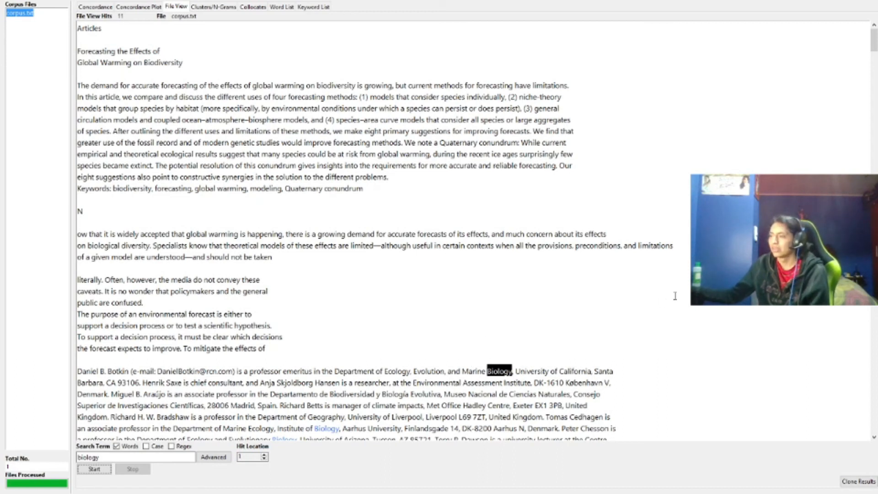
{"action": "left_click_drag", "start_coordinate": [873, 42], "coordinate": [874, 52]}
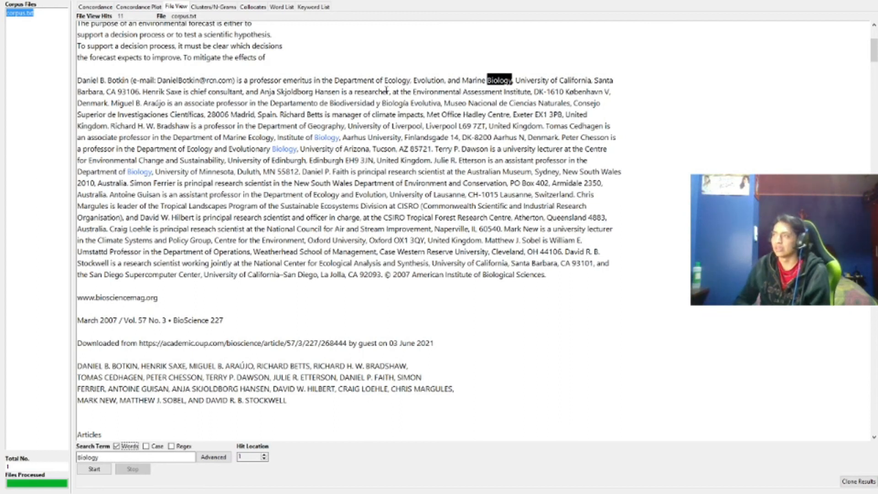
{"action": "scroll", "coordinate": [387, 90], "scroll_direction": "down", "scroll_amount": 15}
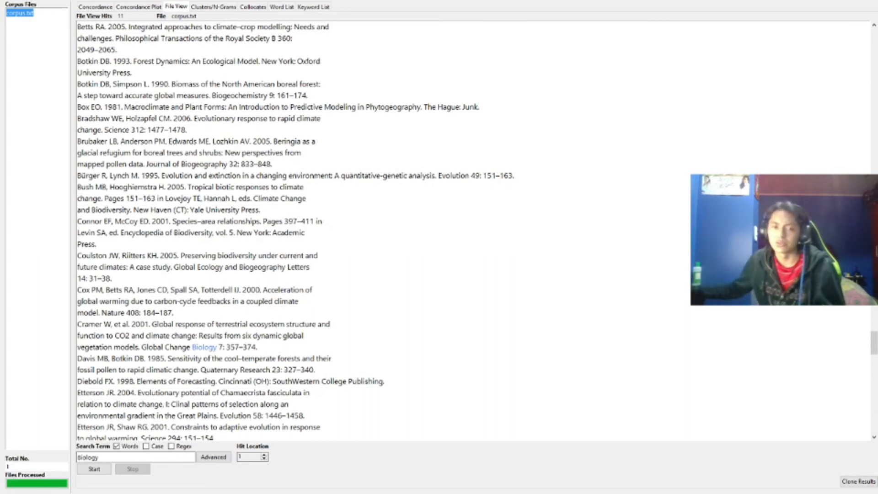
Set the minimum and maximum cluster size to 1 in Clusters/N-Grams
{"action": "left_click", "coordinate": [202, 5]}
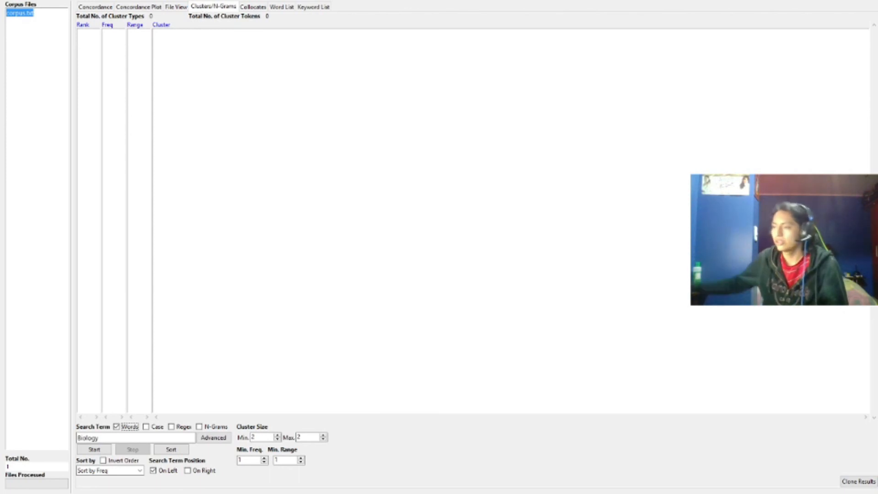
{"action": "left_click", "coordinate": [277, 440]}
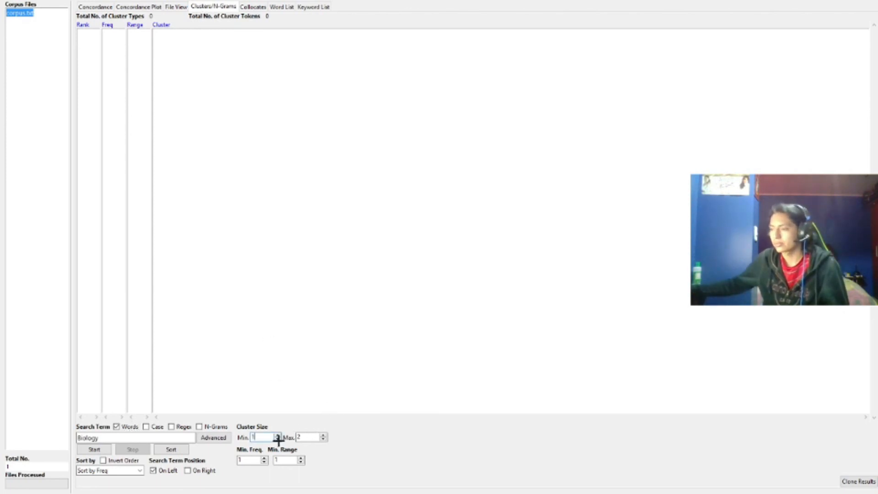
{"action": "left_click", "coordinate": [323, 439]}
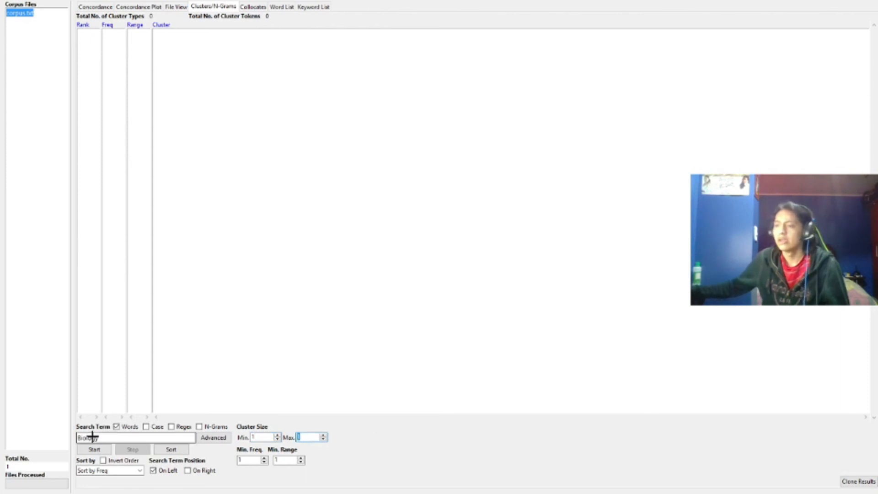
Replace the search term with area and generate its word clusters
{"action": "left_click_drag", "start_coordinate": [102, 439], "coordinate": [79, 441]}
{"action": "left_click", "coordinate": [118, 440]}
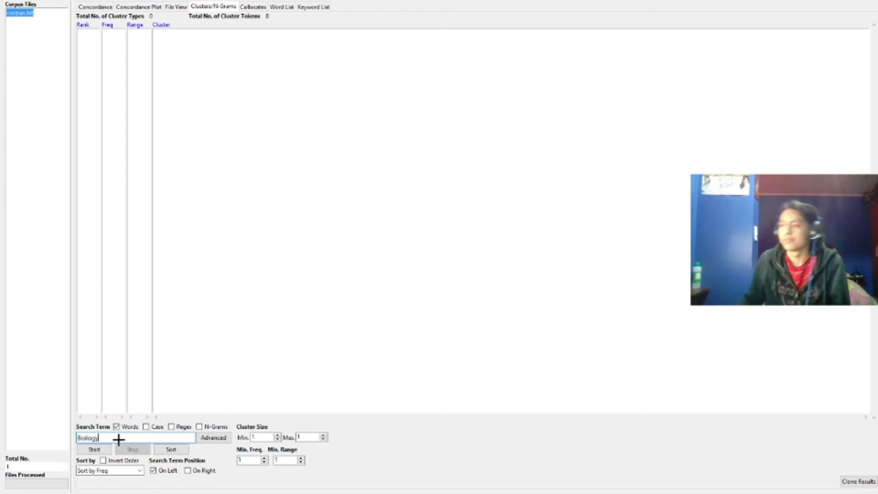
{"action": "key", "text": "BackSpace"}
{"action": "key", "text": "BackSpace"}
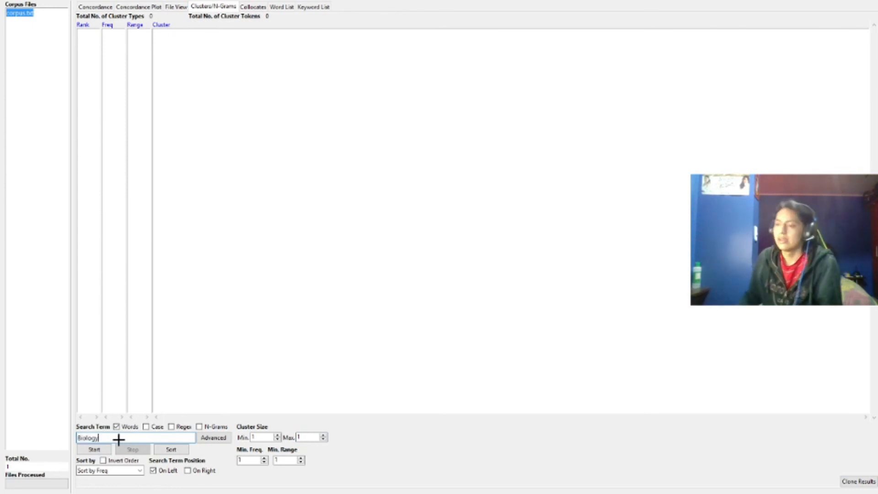
{"action": "key", "text": "BackSpace"}
{"action": "key", "text": "BackSpace"}
{"action": "key", "text": "BackSpace"}
{"action": "key", "text": "BackSpace"}
{"action": "key", "text": "BackSpace"}
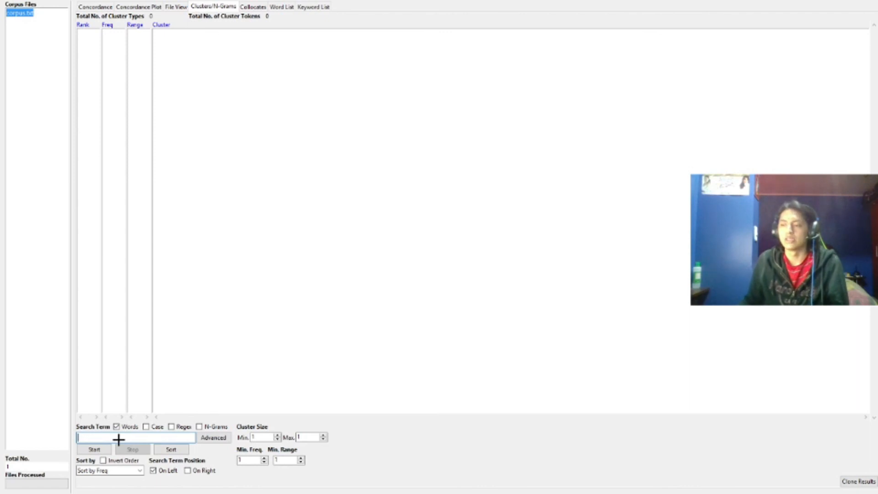
{"action": "key", "text": "Return"}
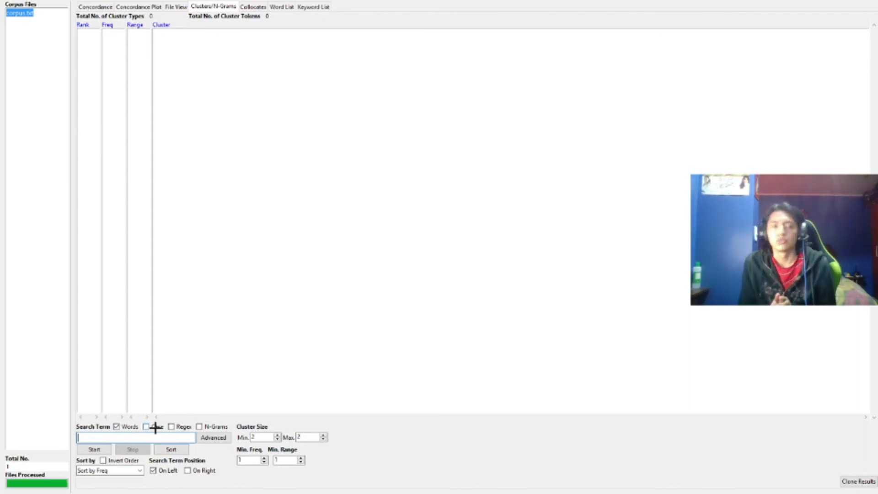
{"action": "type", "text": "area"}
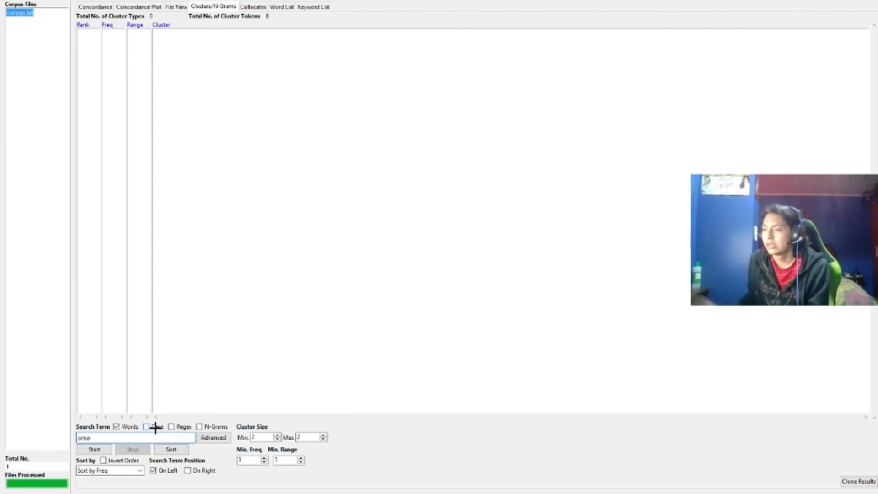
{"action": "left_click", "coordinate": [90, 449]}
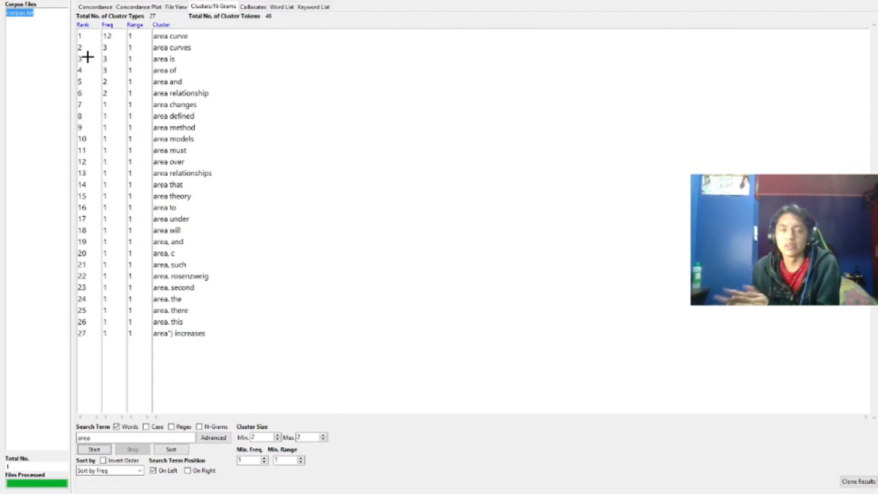
Open the concordance for the cluster area relationships and view its concordance plot
{"action": "left_click", "coordinate": [184, 174]}
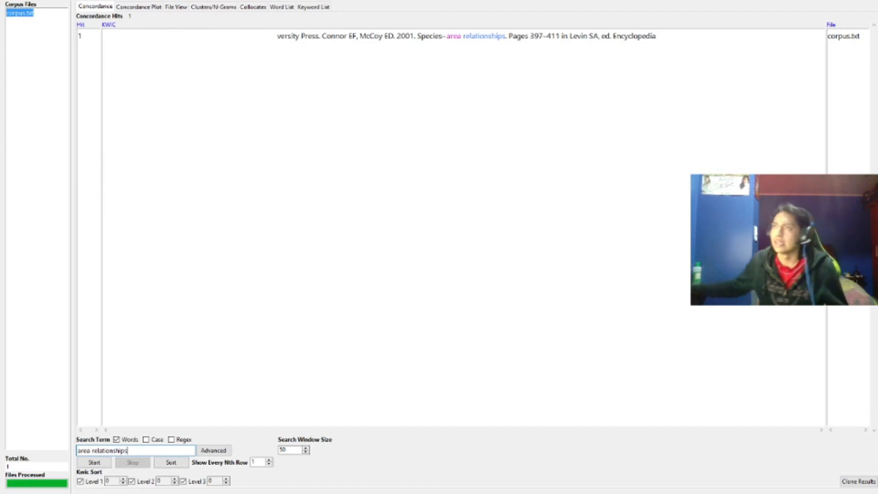
{"action": "left_click", "coordinate": [155, 5]}
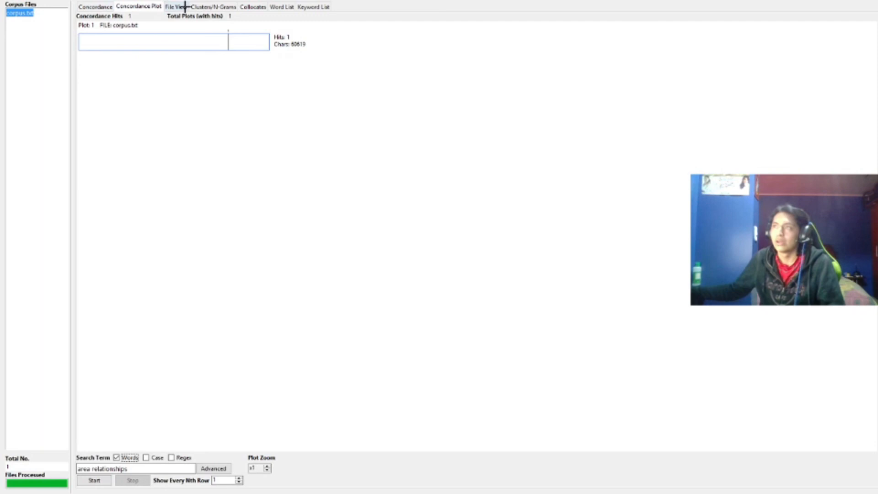